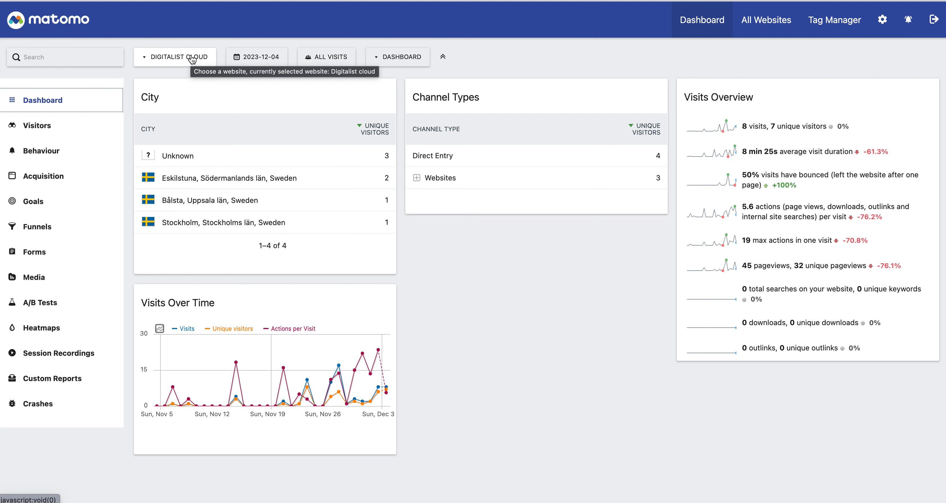
Step: Switch the reports to the DIGITALIST.SE website and look over the list of other available websites
click(181, 58)
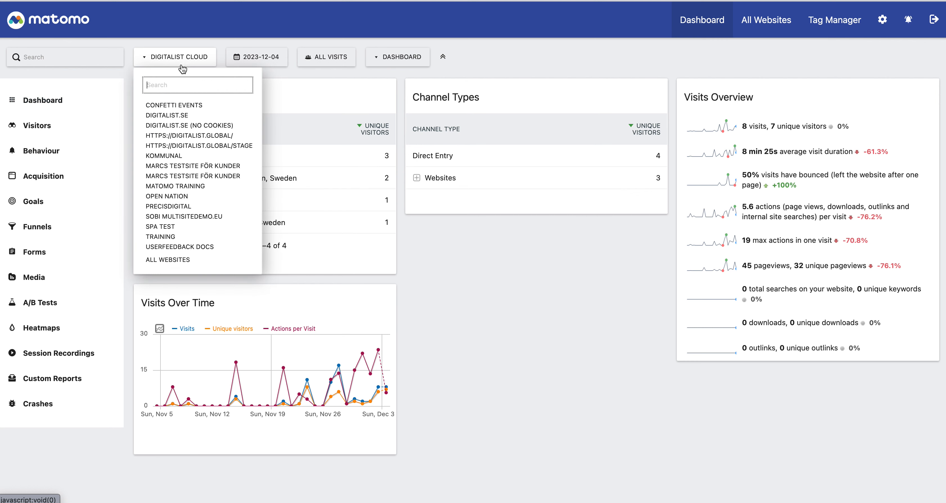
click(175, 115)
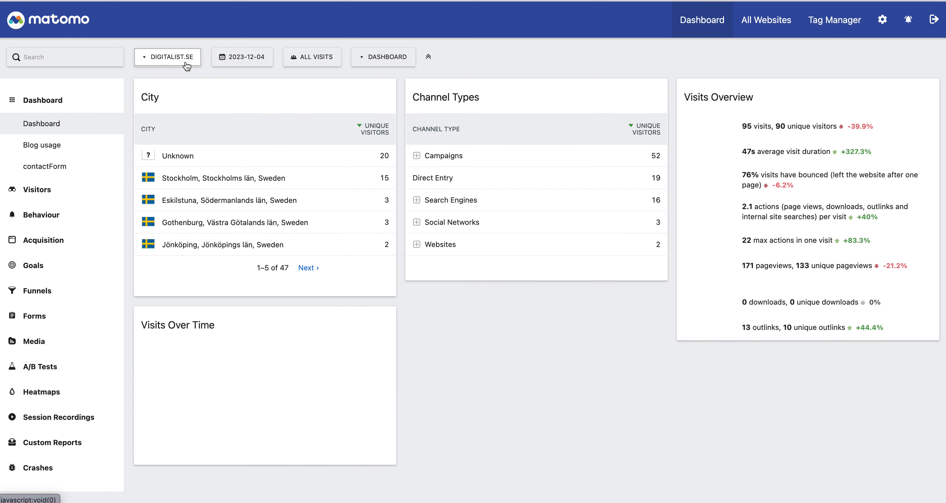
click(176, 58)
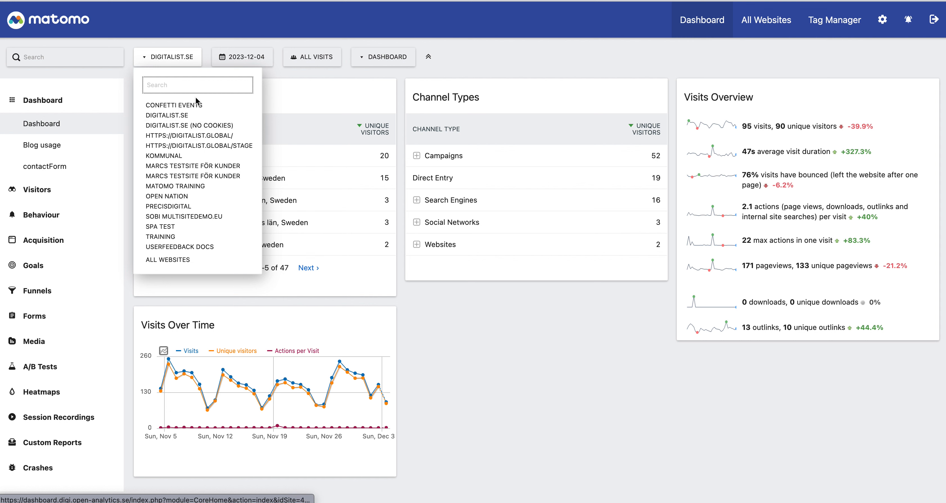
click(454, 52)
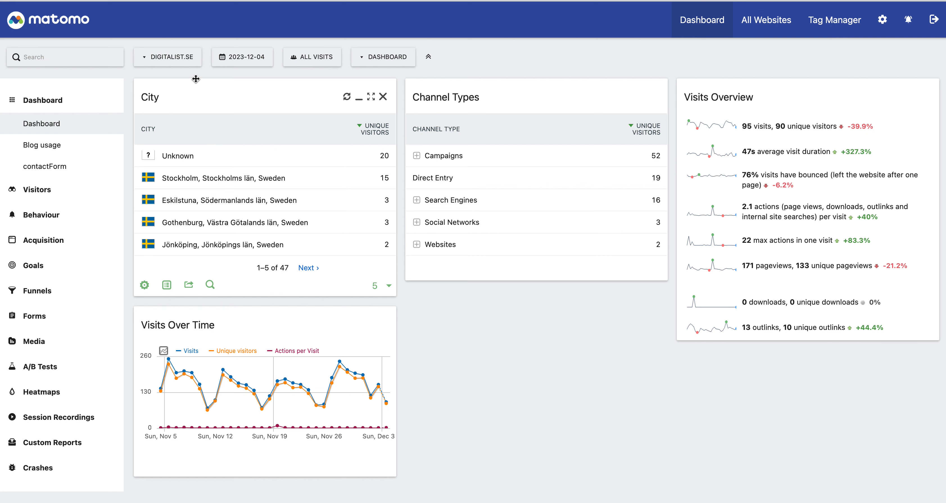
Step: Find DIGITALIST CLOUD with the website search and switch the reports to that site
click(187, 56)
text(c)
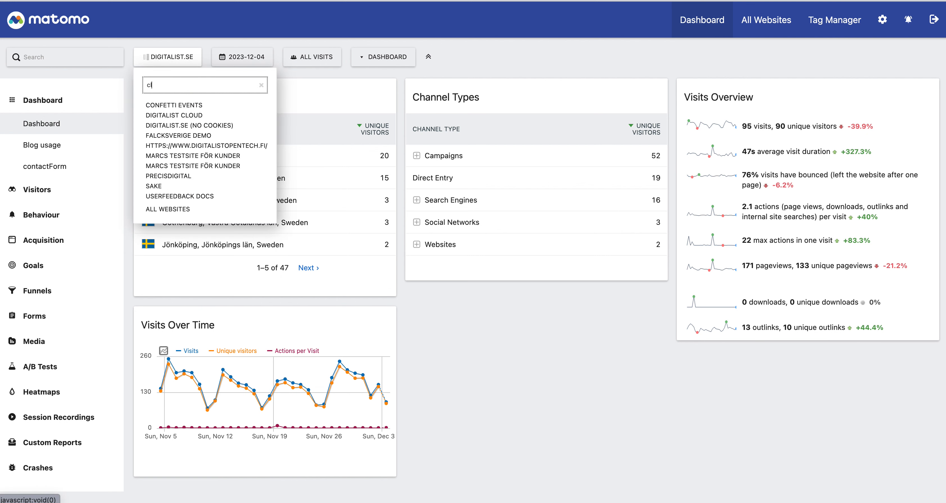
text(lu)
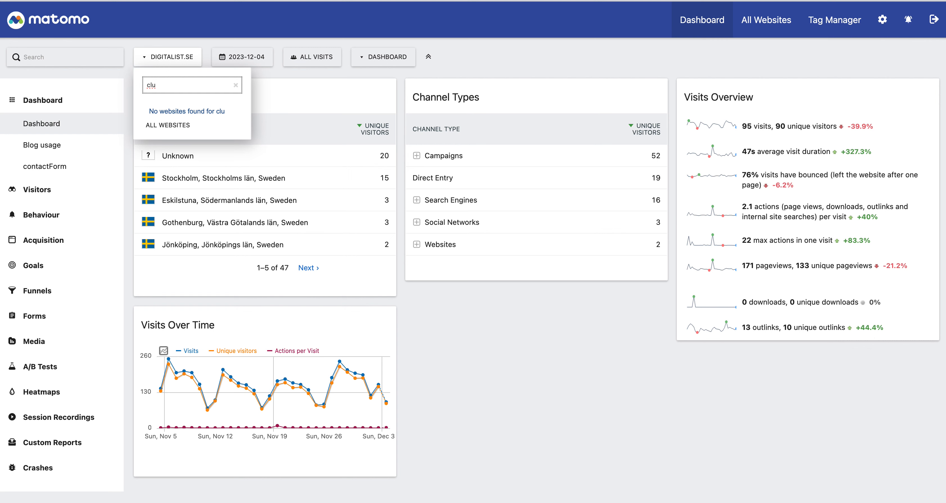
key(BackSpace)
click(182, 104)
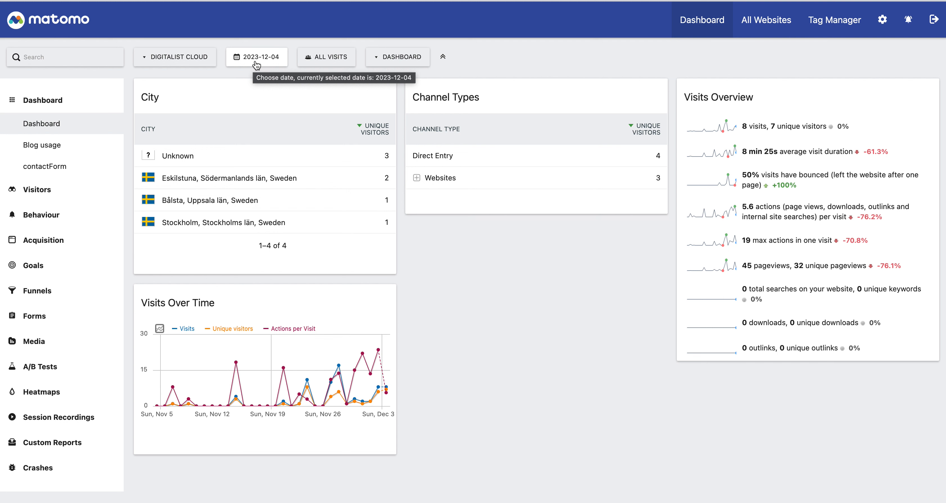
Step: Show the dashboard for the single day 2023-12-03, followed by the day 2023-12-02
click(257, 65)
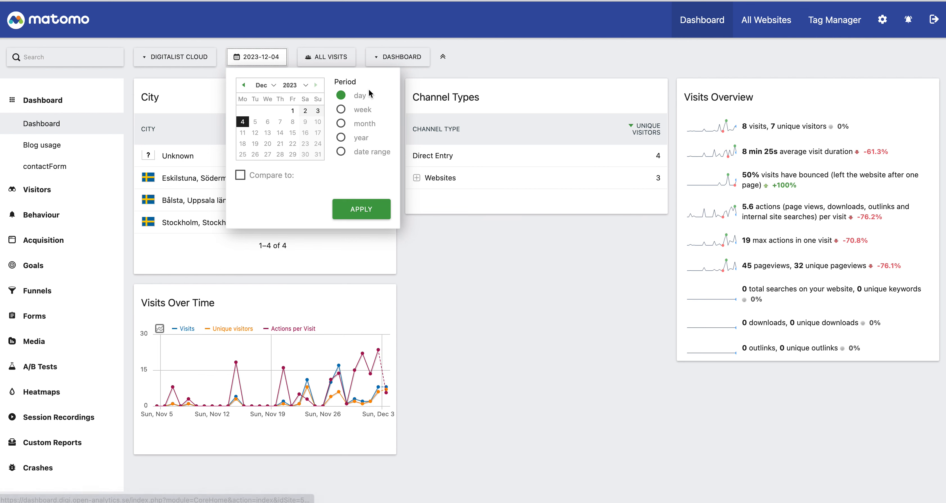
click(318, 111)
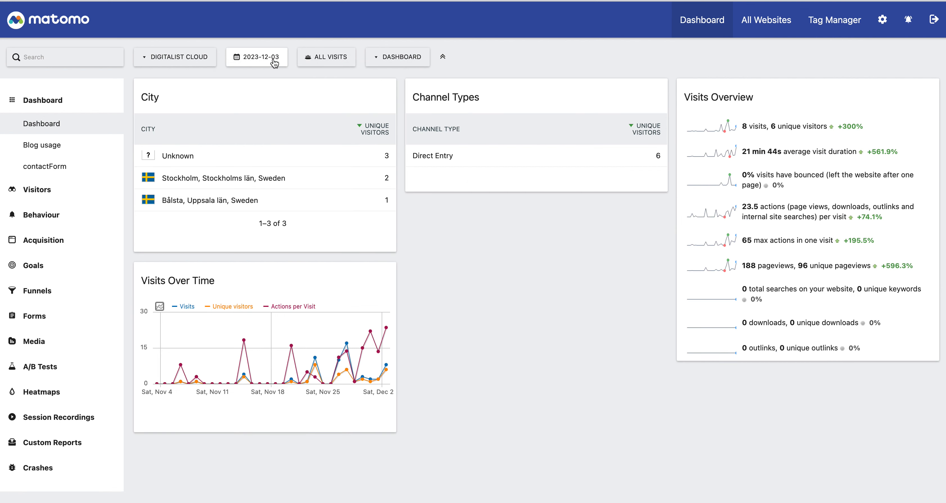
click(274, 62)
click(305, 112)
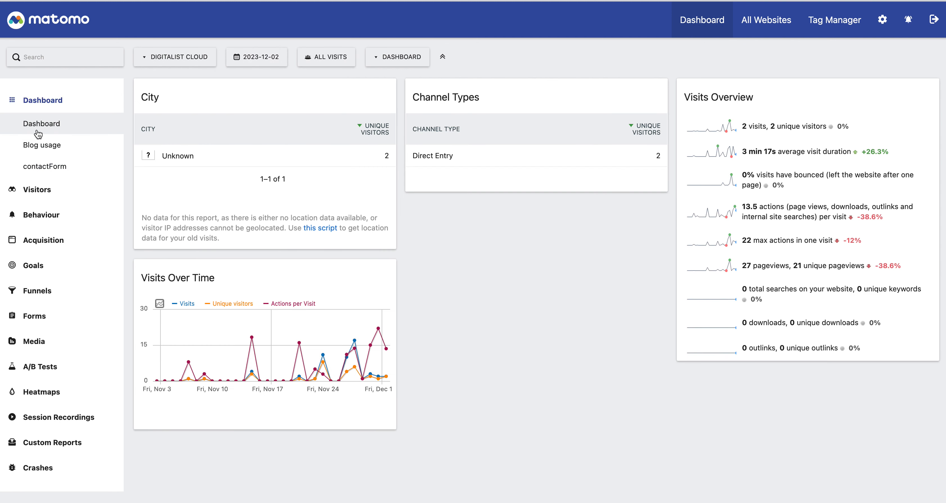
Step: View the Pages report under Behaviour, followed by the Overview report under Visitors
click(54, 216)
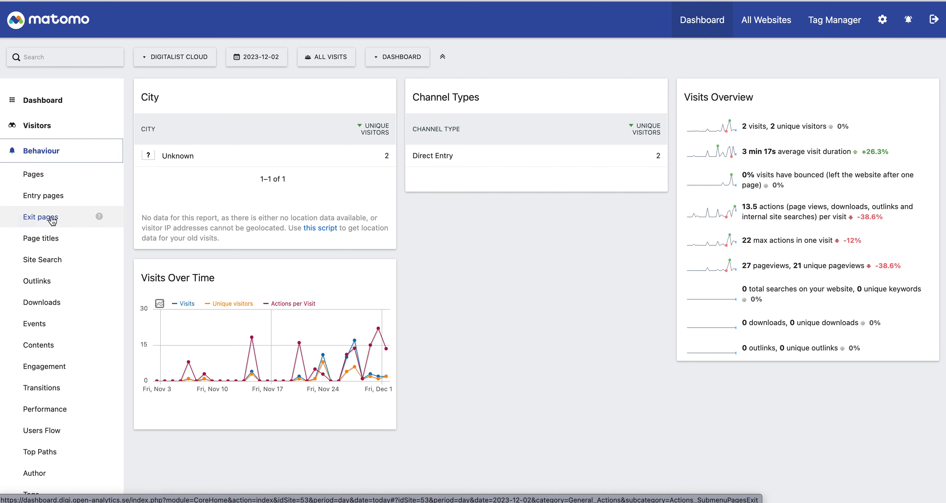
click(51, 179)
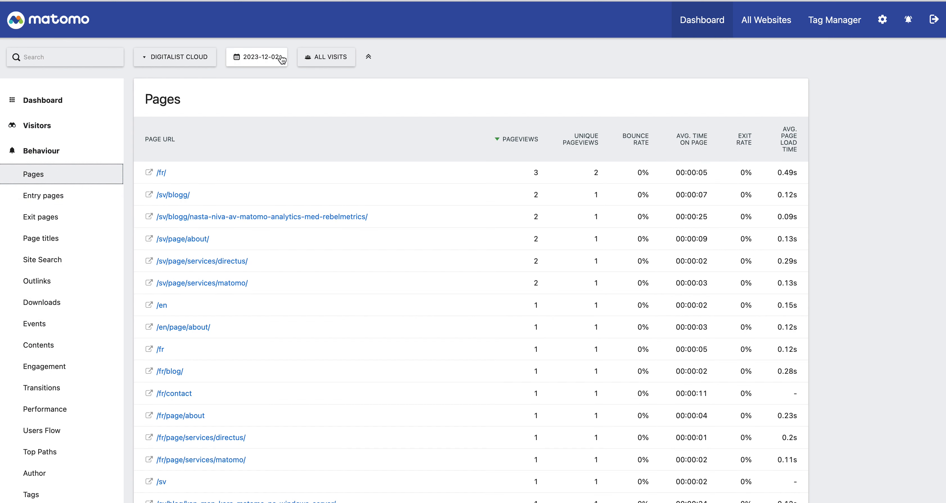
click(39, 128)
click(40, 148)
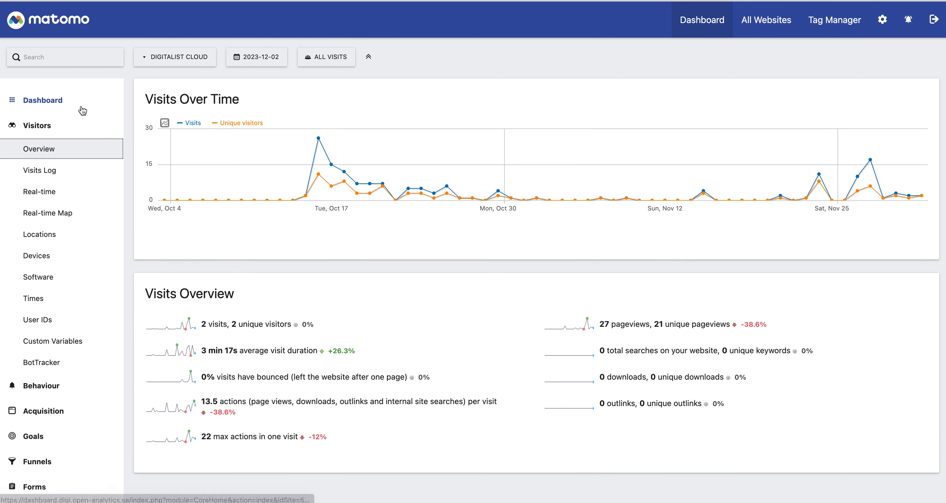
Step: Set the report period to the week 2023-11-27 to 2023-12-03 and open the Pages report under Behaviour
click(270, 60)
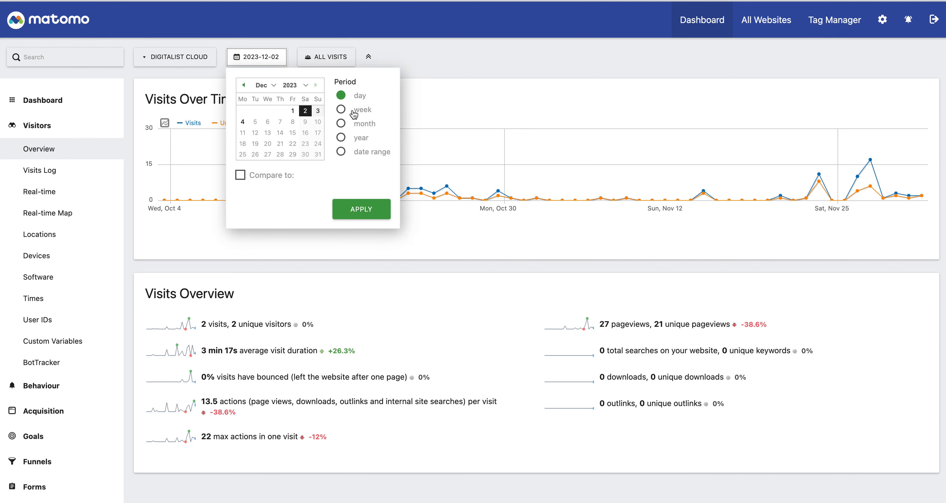
click(356, 113)
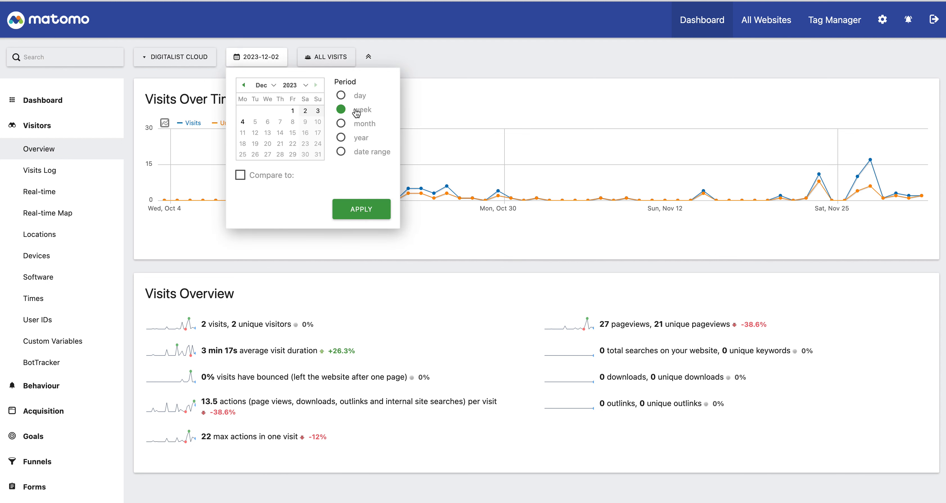
click(305, 110)
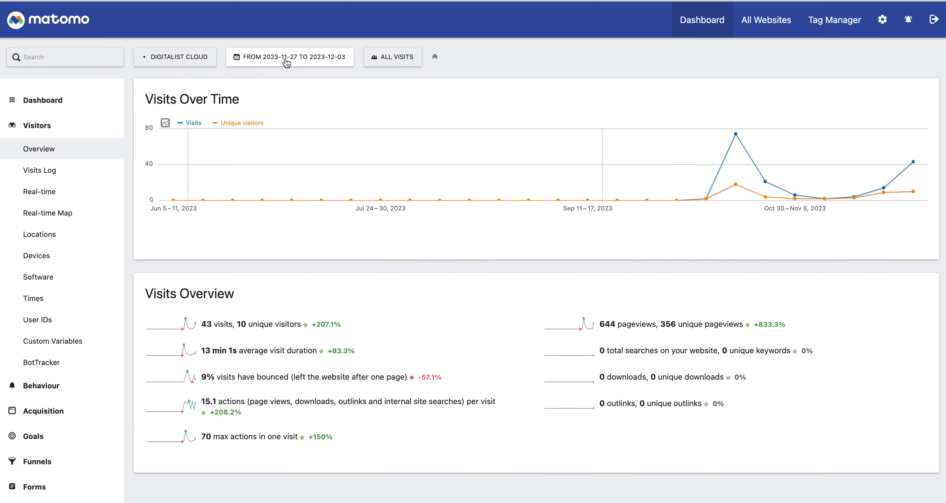
click(43, 386)
click(51, 183)
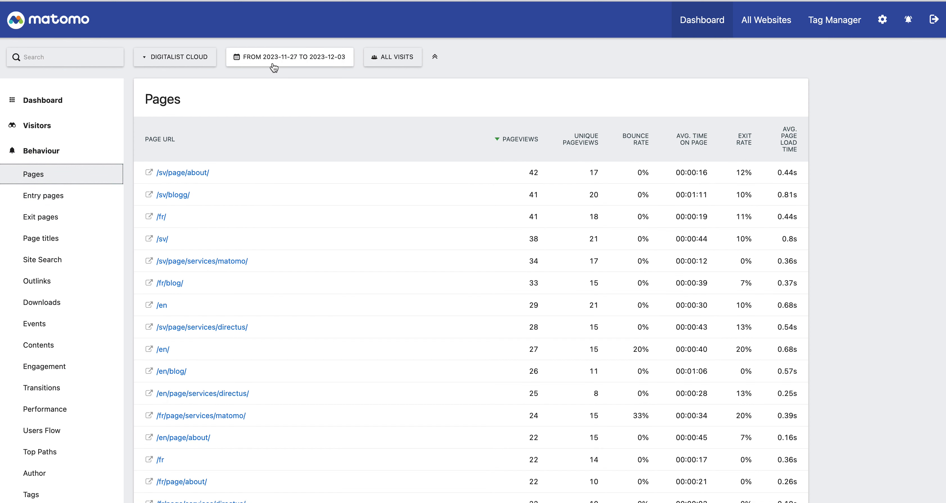
Step: Change the Pages report to the week 2023-11-13 to 2023-11-19
click(339, 65)
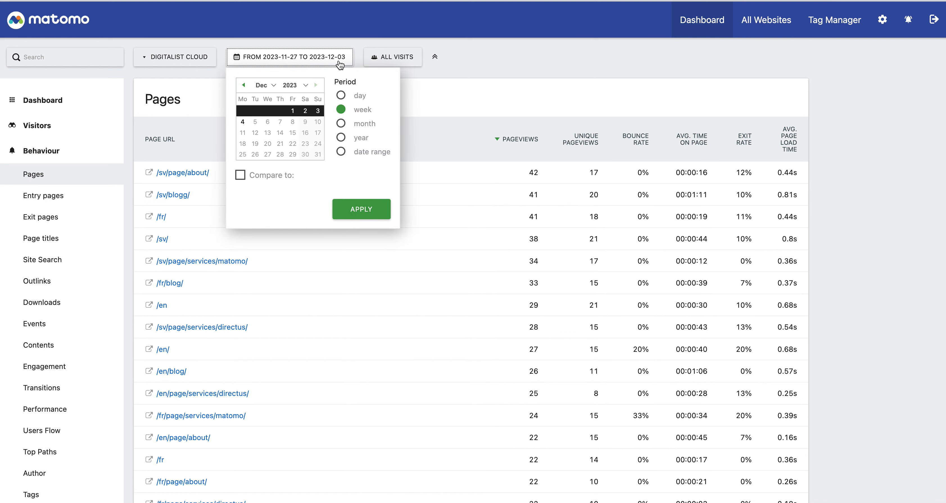
click(248, 85)
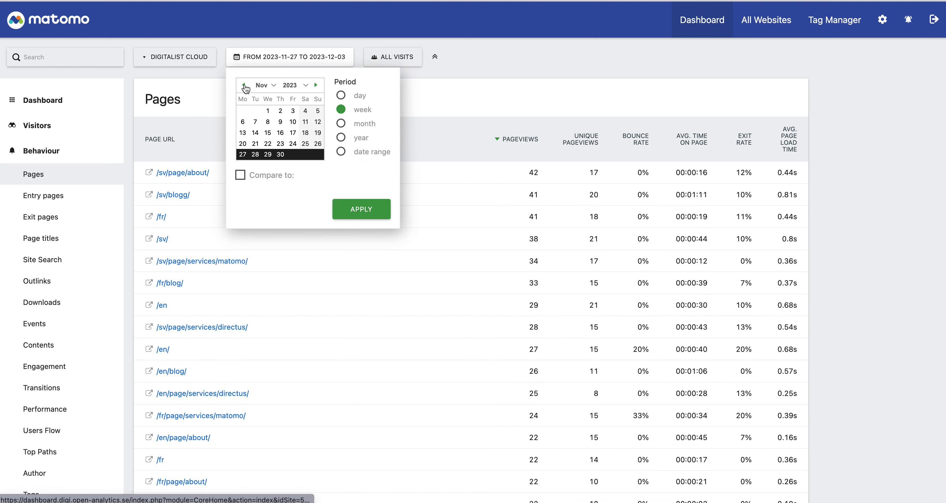
click(290, 133)
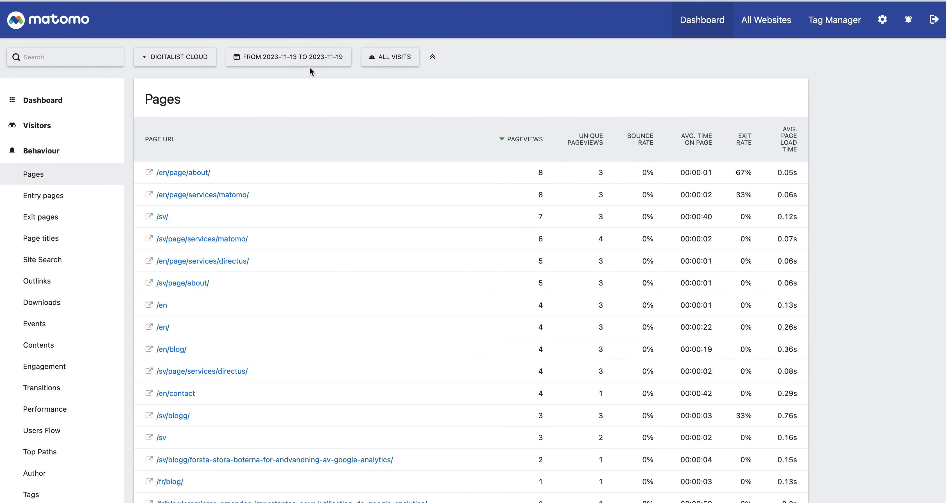
Step: Apply a custom date range from 2023-10-09 to 2023-11-26 to the Pages report
click(315, 64)
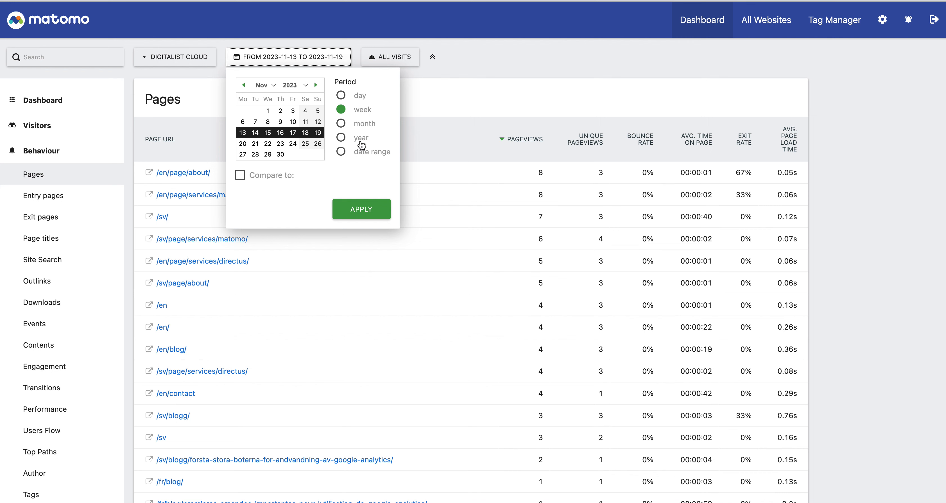
click(378, 156)
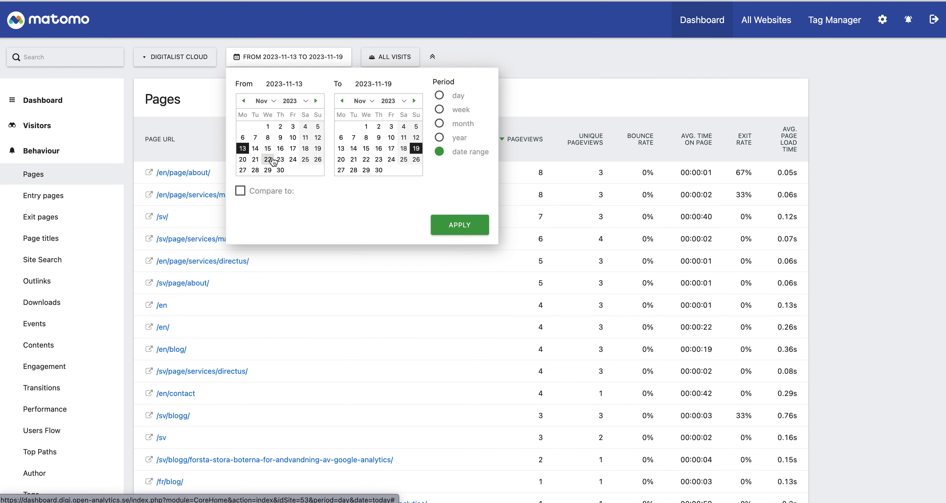
click(243, 101)
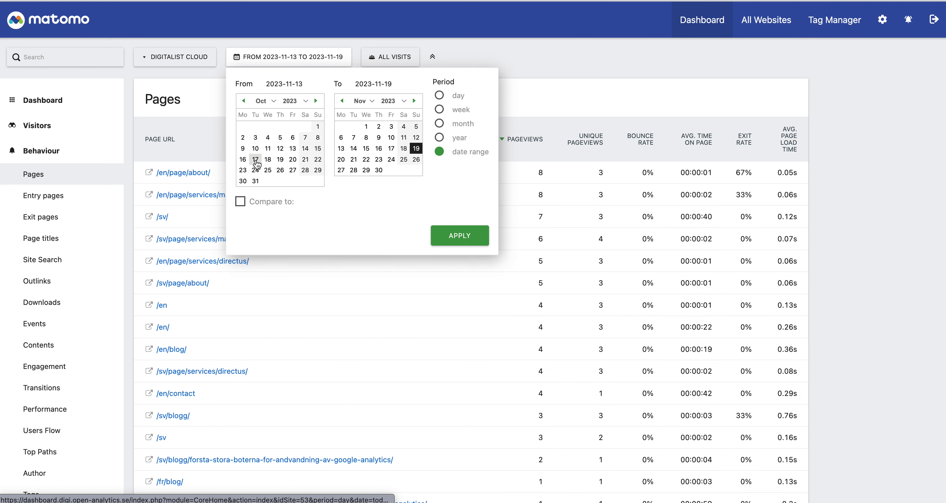
click(242, 149)
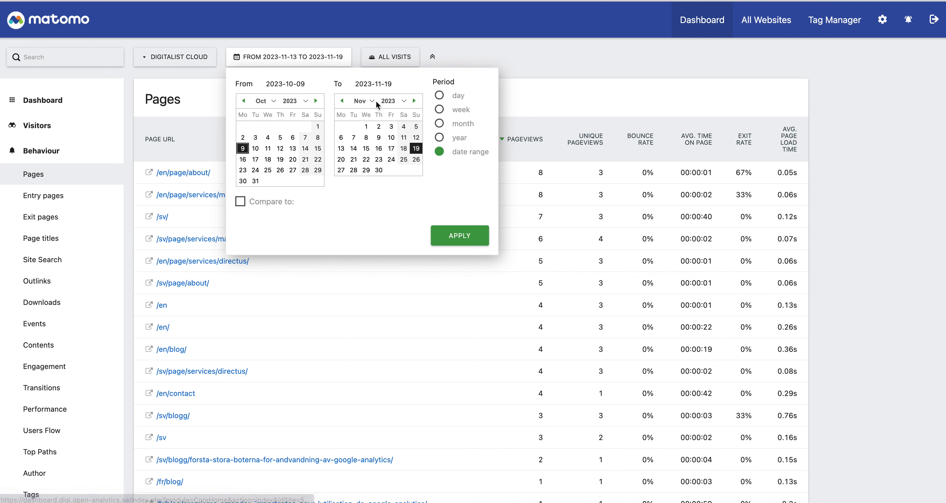
click(416, 159)
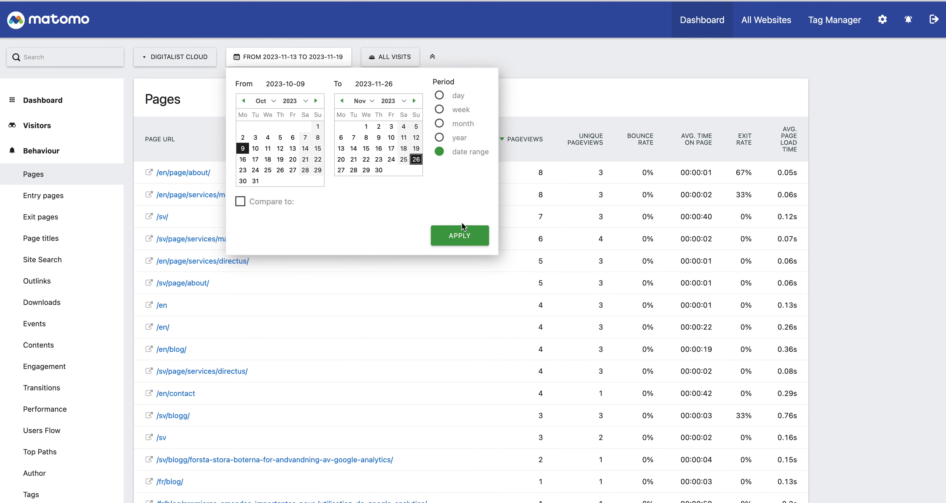
click(467, 236)
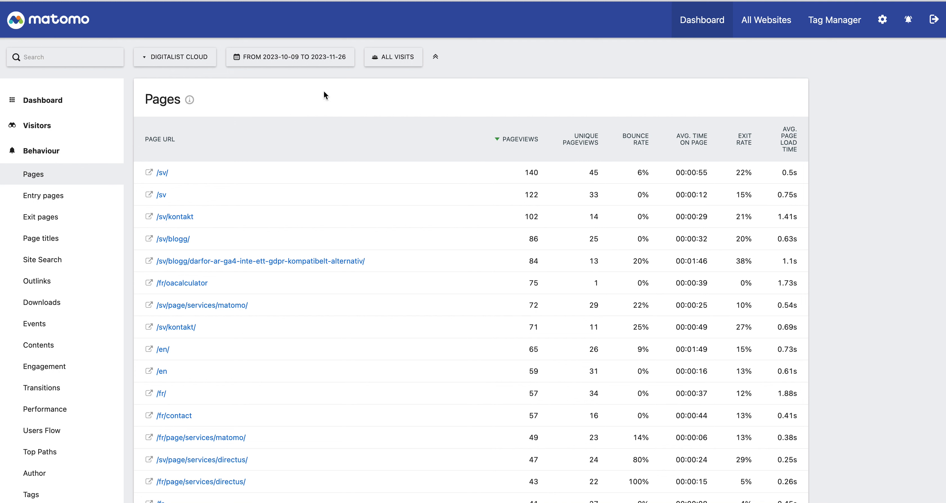
Step: Switch the report period from the custom range back to the week 2023-11-13 to 2023-11-19
click(337, 65)
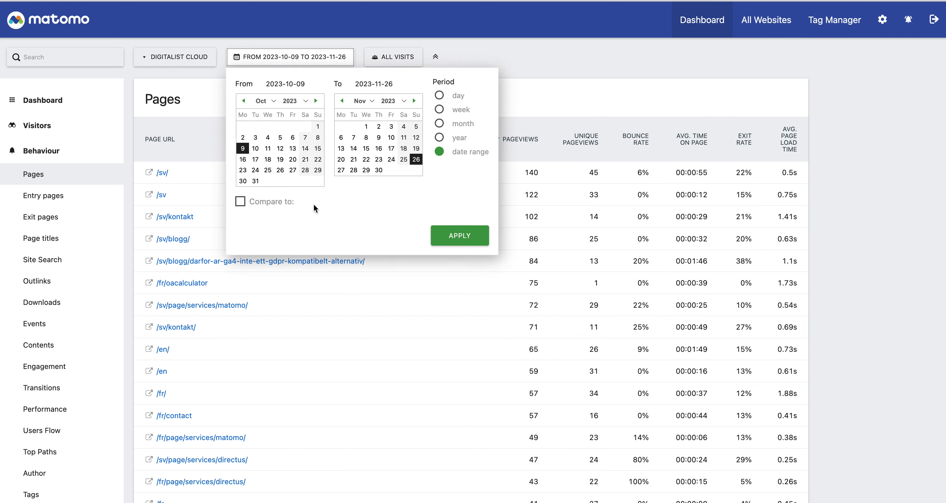
click(461, 110)
click(243, 85)
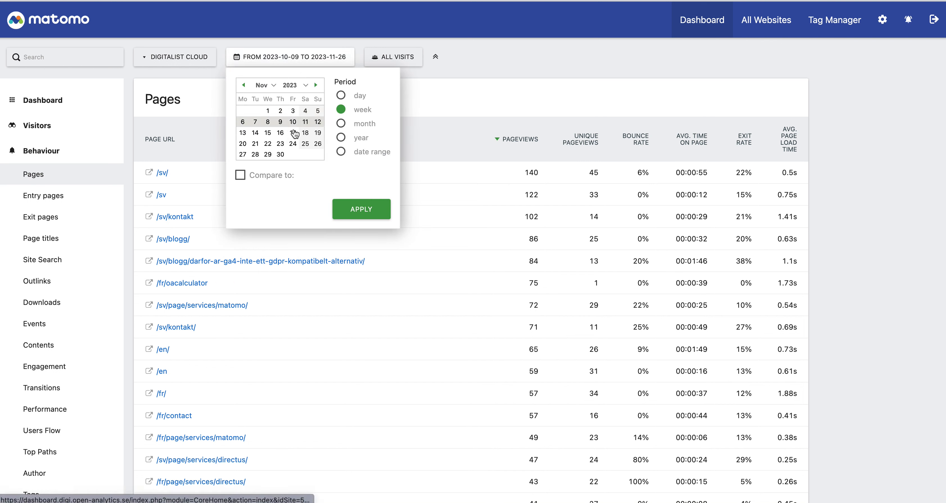
click(299, 133)
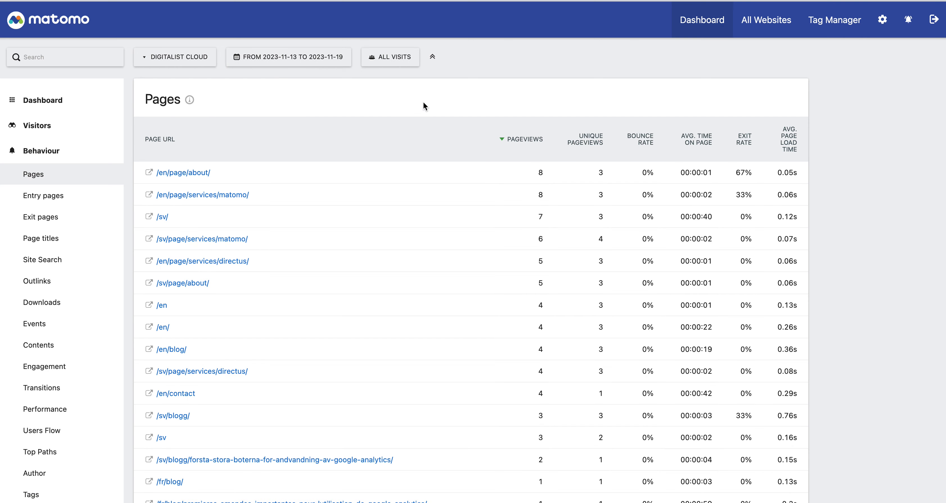
Step: Compare the selected week in the Pages report with the Previous Period
click(331, 65)
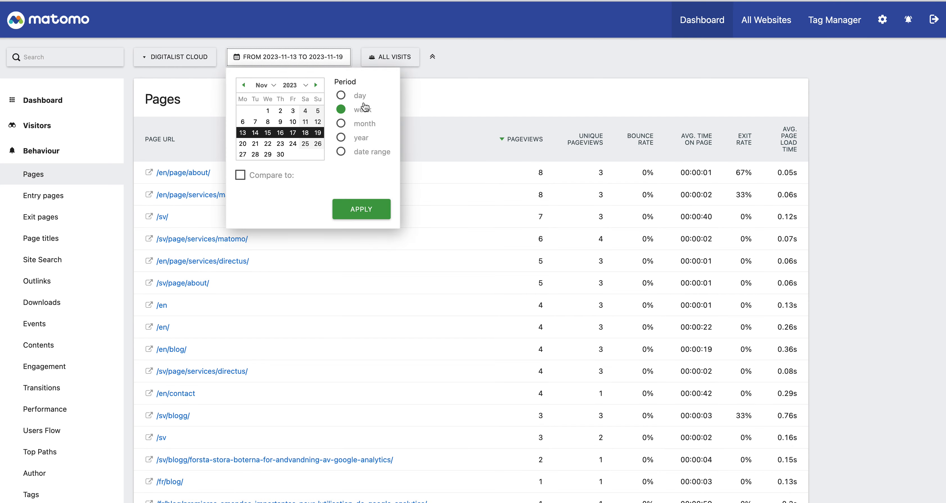
click(235, 175)
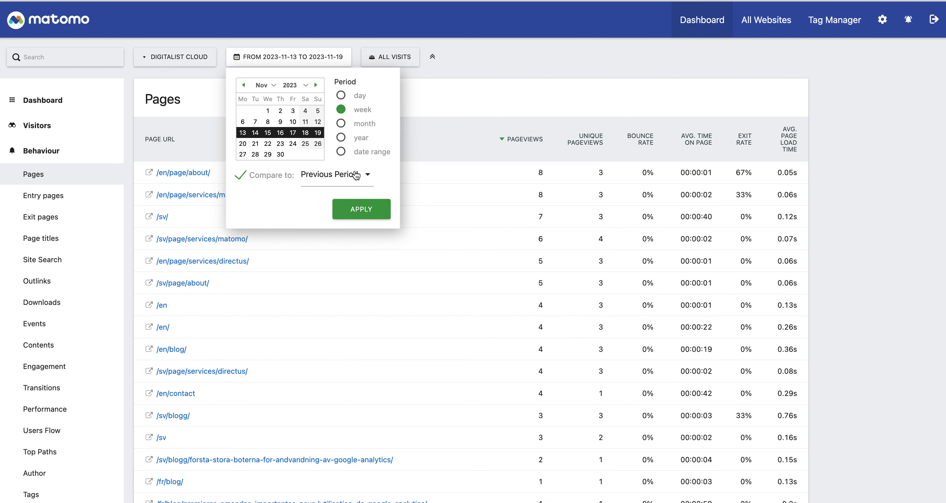
click(373, 208)
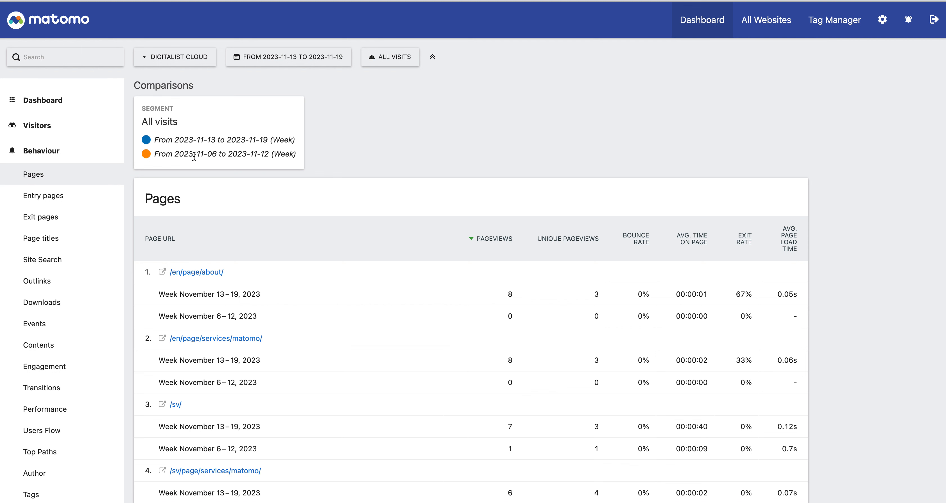
Step: Change the compared period to the whole month of November 2023
click(288, 56)
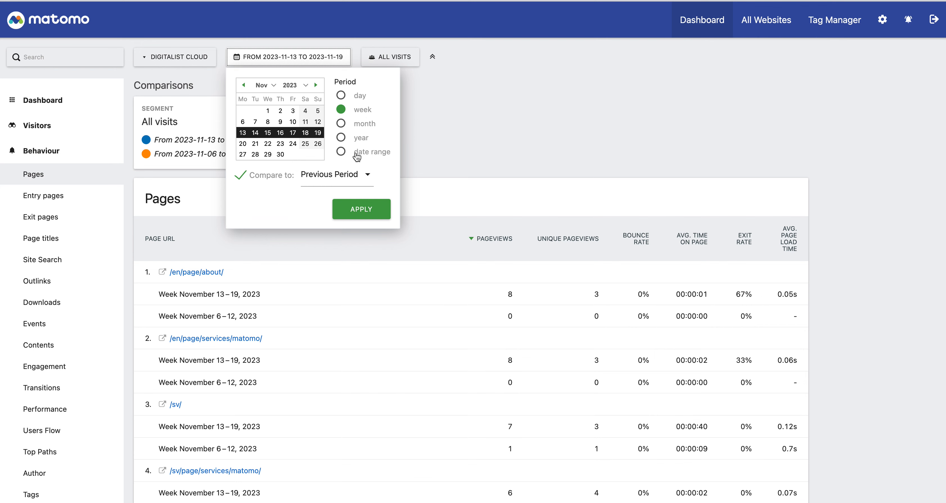
click(370, 125)
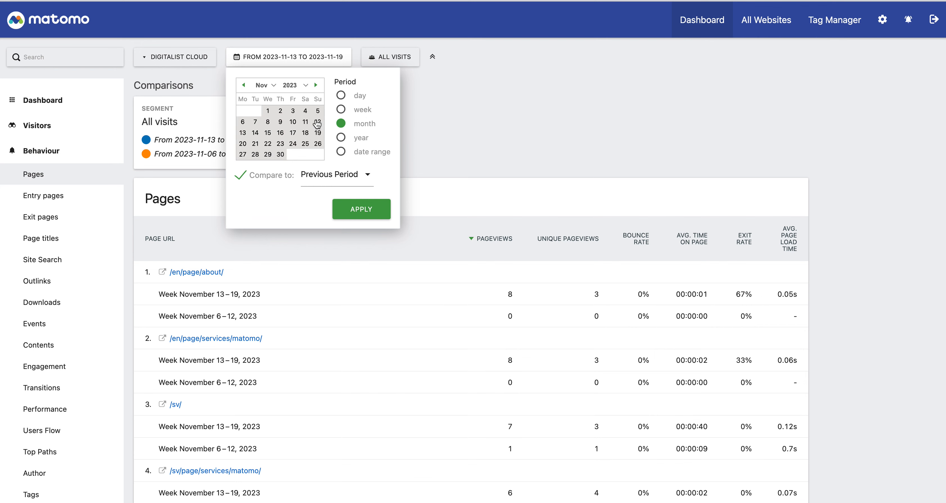
click(305, 125)
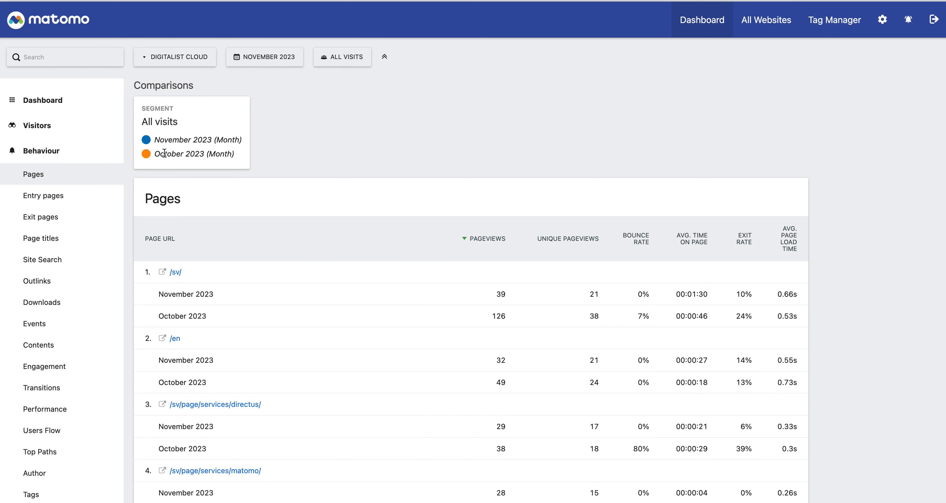
Step: Switch the Pages report's comparison for November 2023 from the previous period to a Custom period
click(276, 59)
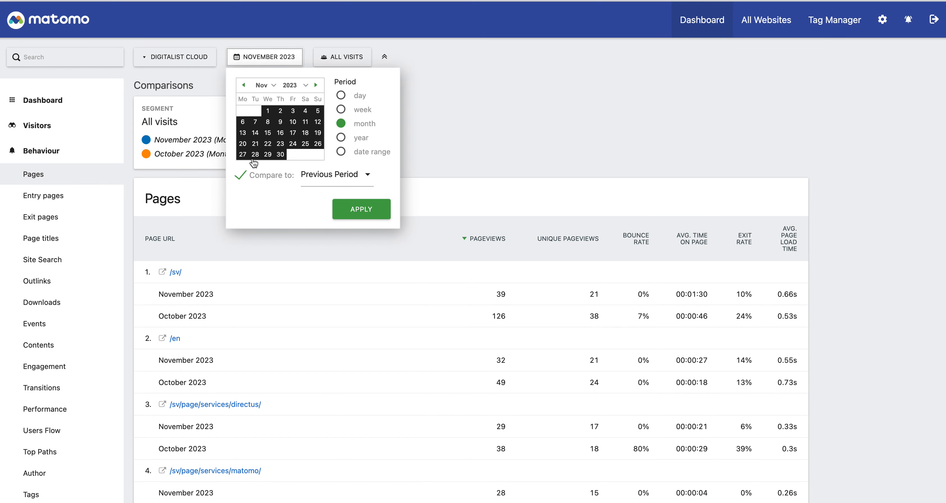
click(323, 173)
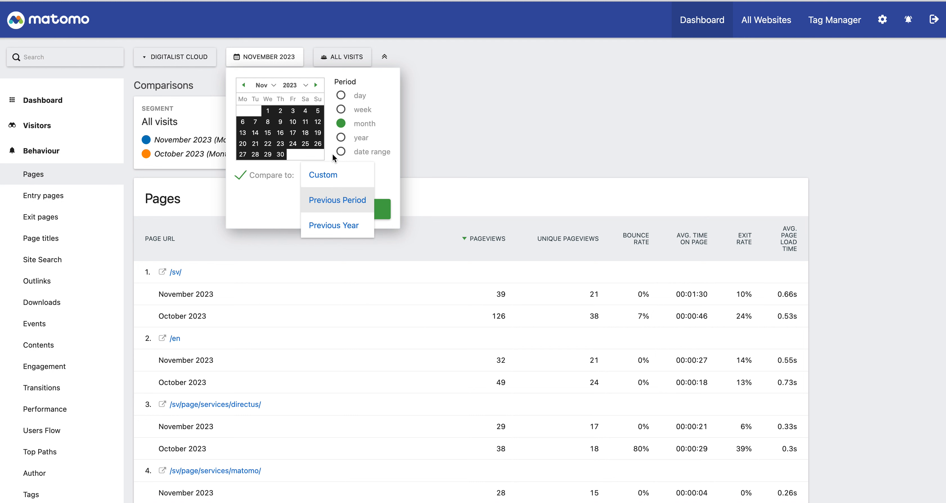
click(349, 180)
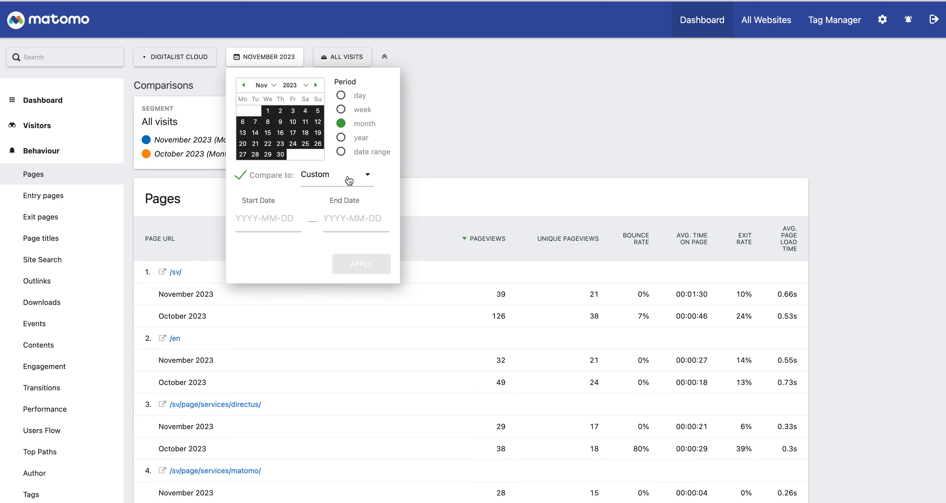
Step: Set the start date of the custom comparison period to 2023-05-01
click(254, 218)
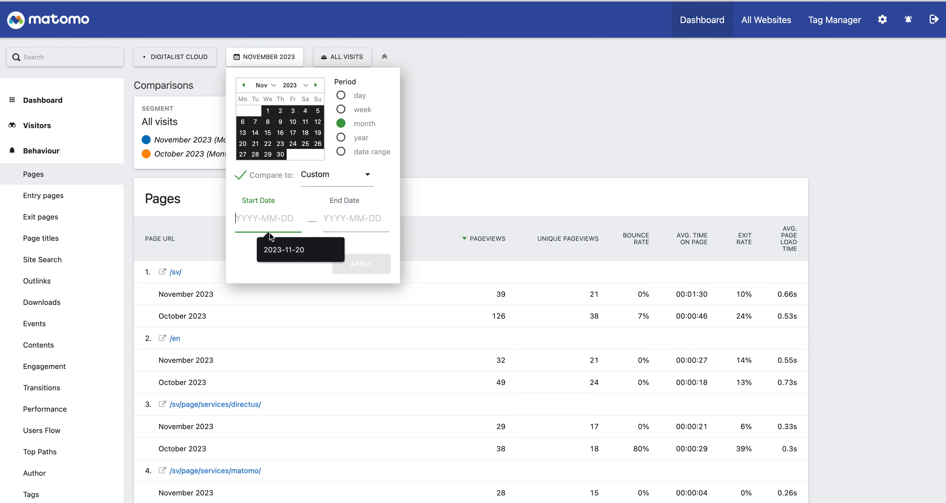
click(277, 242)
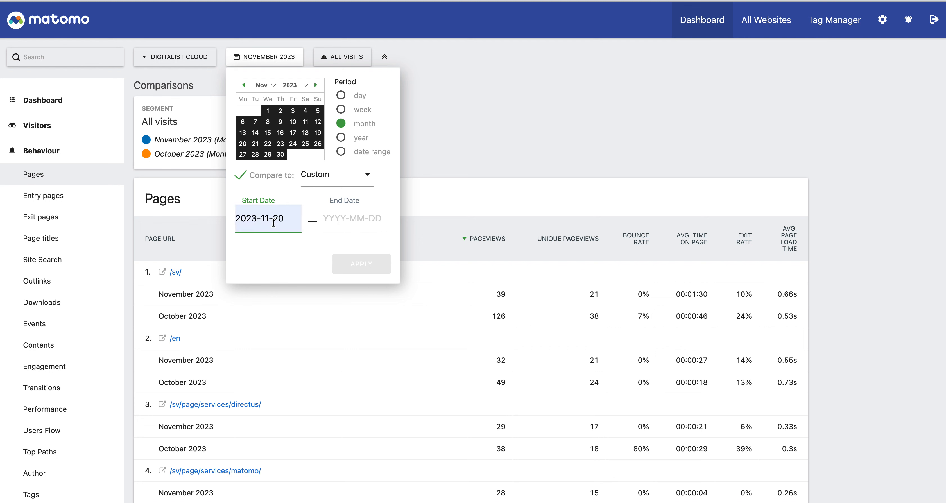
key(BackSpace)
key(BackSpace)
text(05)
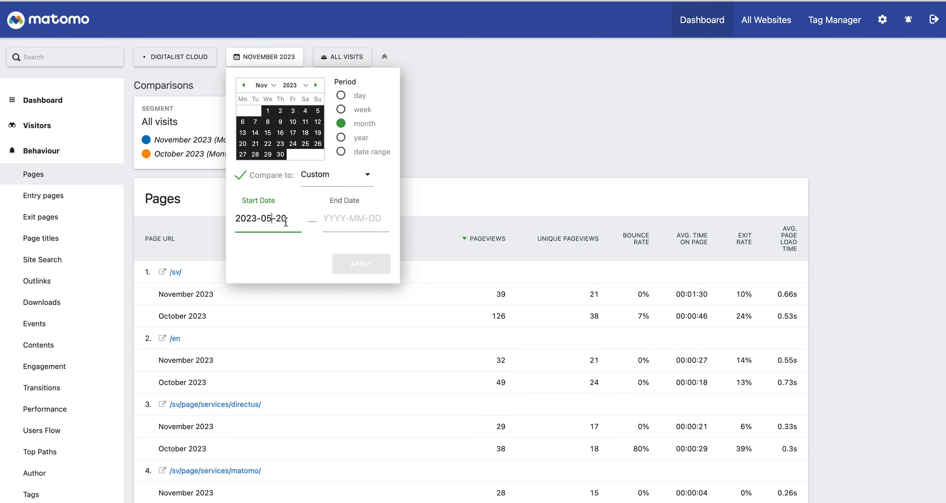
click(285, 222)
key(BackSpace)
key(BackSpace)
text(01)
Step: Set the comparison period's end date to 2023-05-31 and apply the custom comparison to the Pages report
key(super+a)
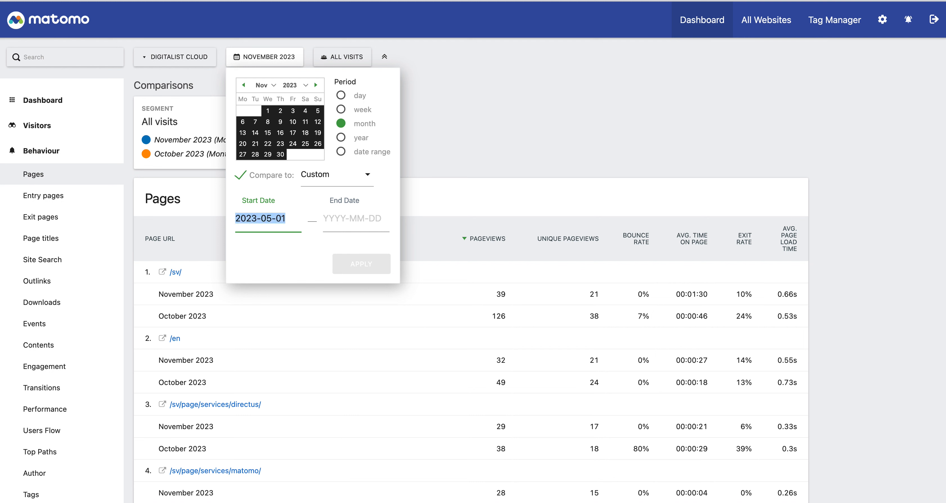
click(336, 227)
text(2023-05-01)
key(BackSpace)
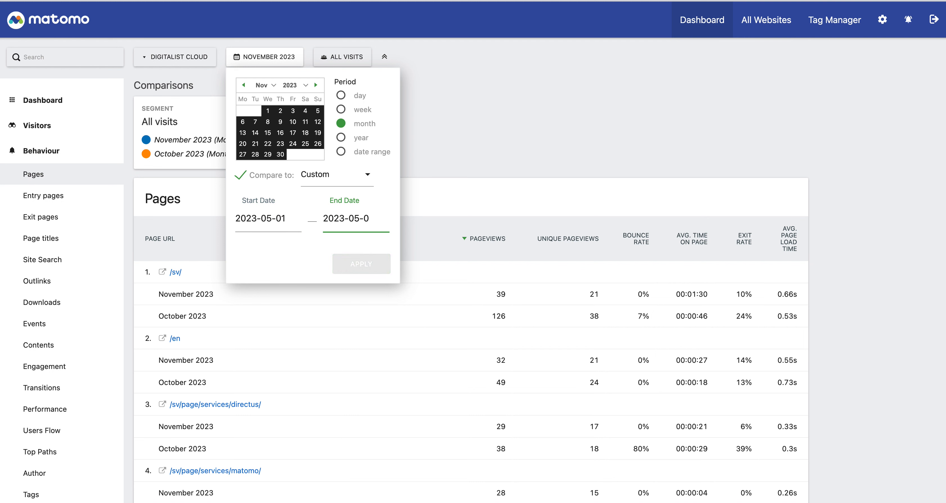
key(BackSpace)
text(31)
click(364, 265)
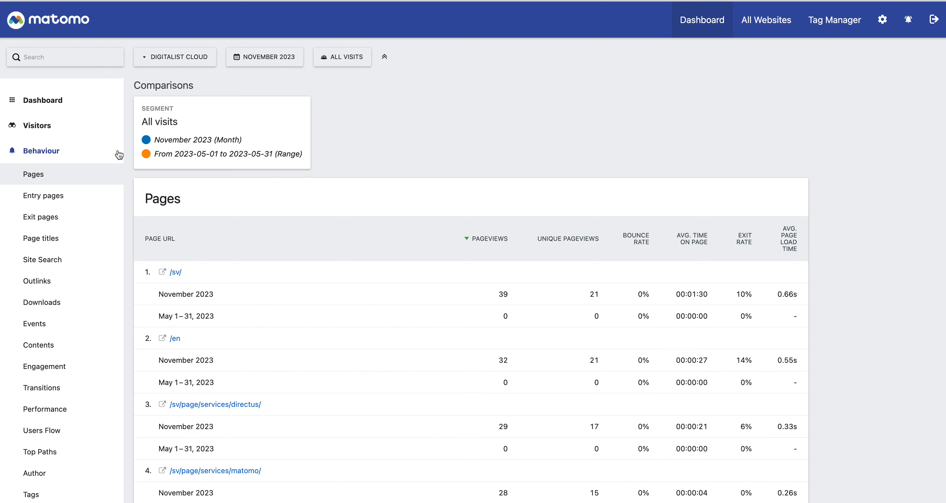
Step: Collapse the Behaviour section and limit the Pages report to the Swedish visitors segment
click(72, 150)
click(360, 60)
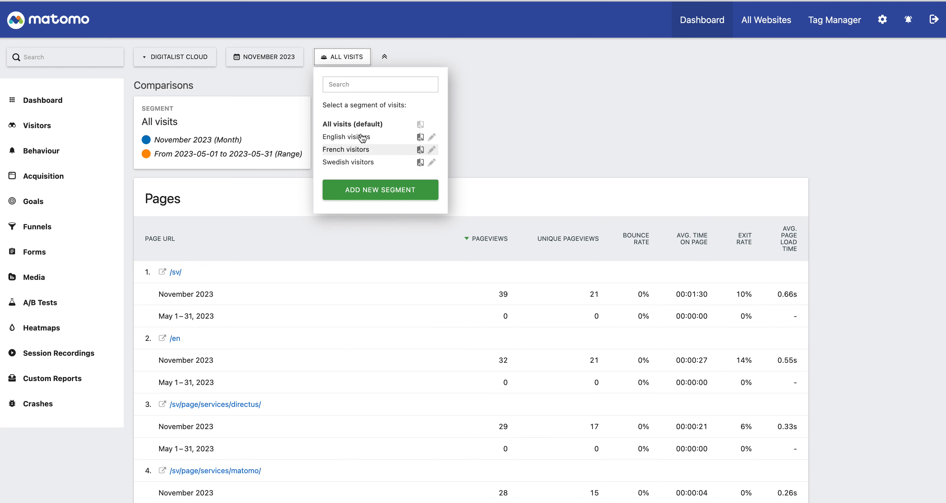
click(343, 163)
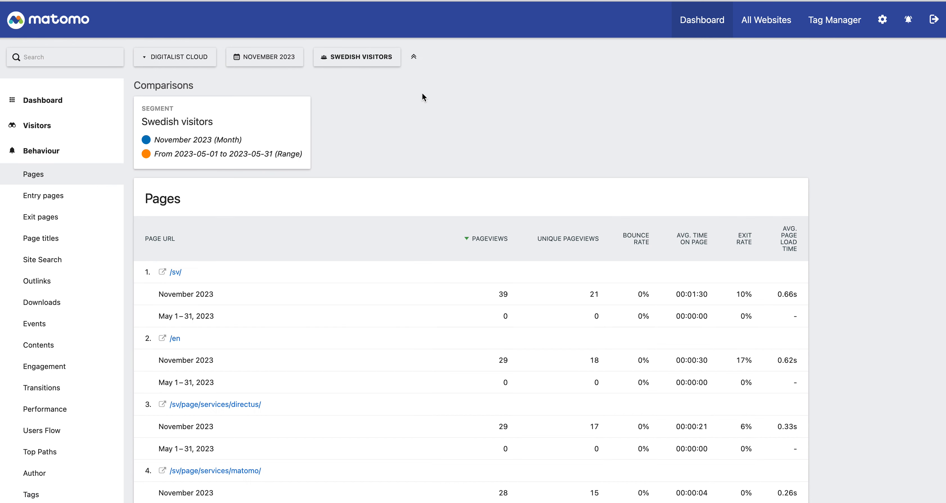
Step: Turn off the period comparison so that the Pages report covers only November 2023
click(290, 59)
click(260, 181)
click(358, 214)
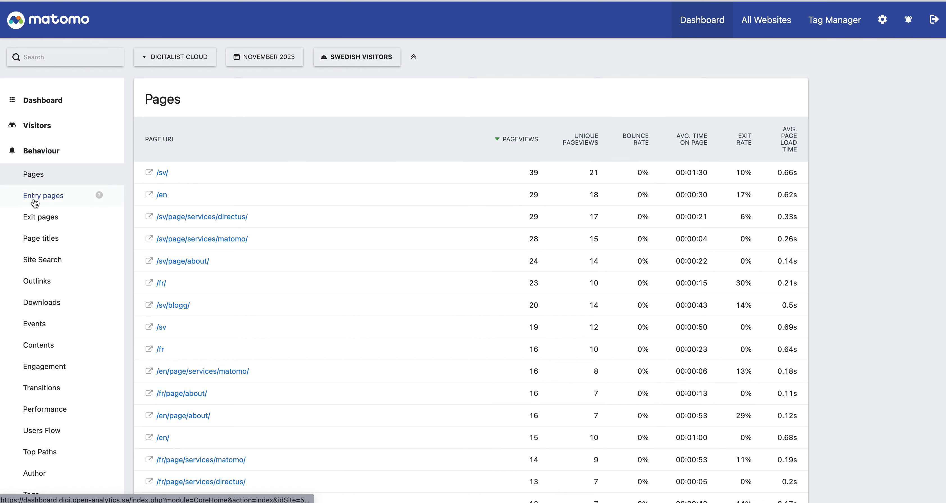
Step: Open the Page titles report and set its segment back to All visits (default)
click(44, 237)
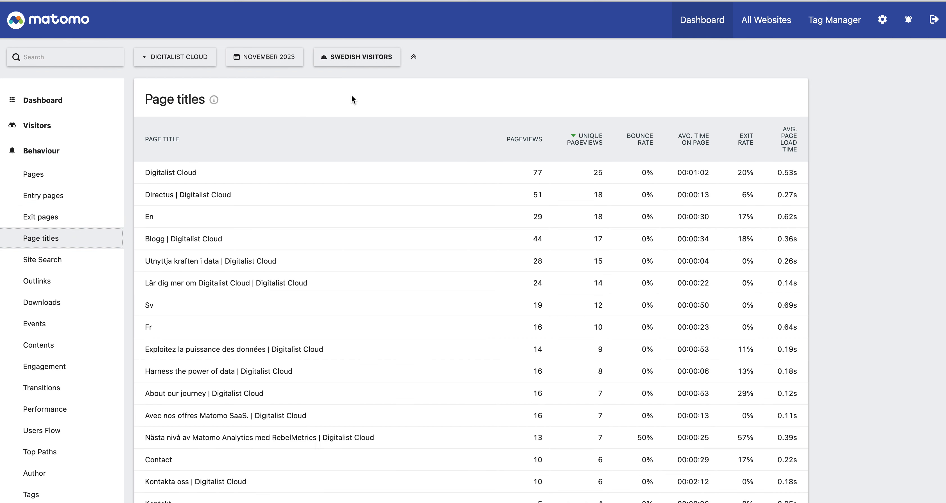
click(365, 62)
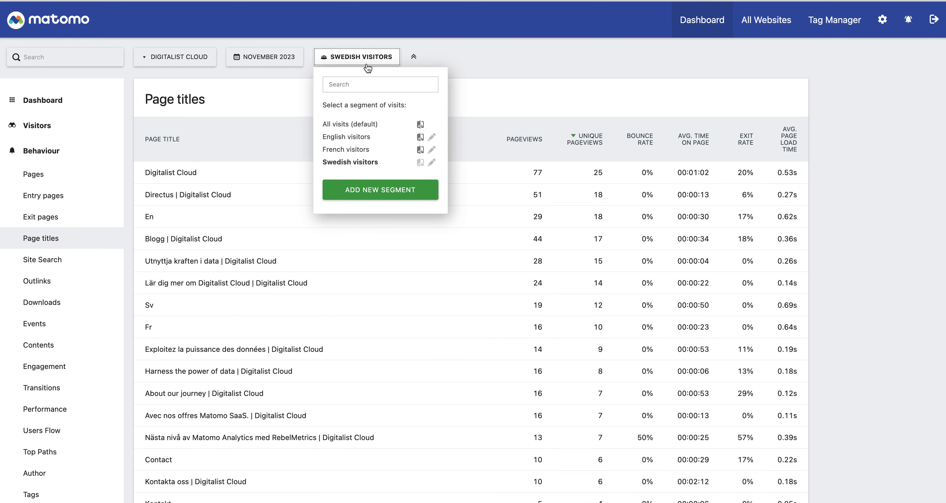
click(347, 126)
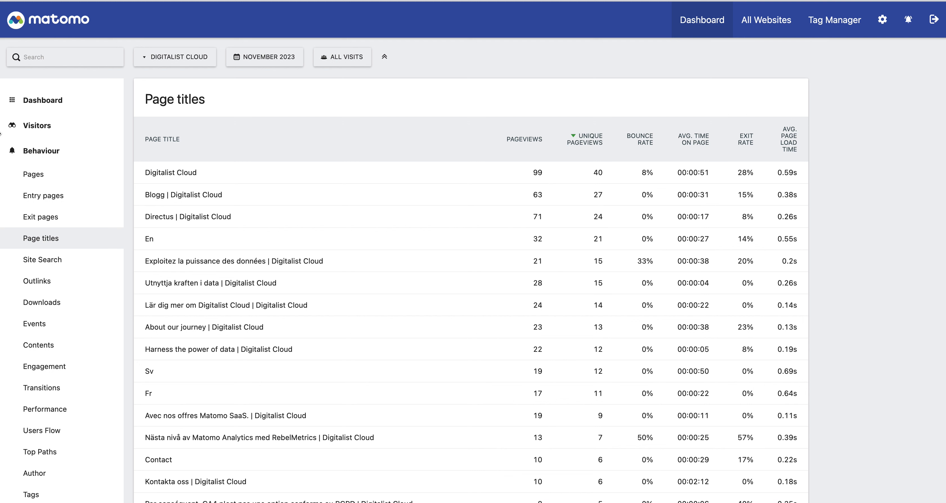
Step: Collapse the Behaviour section and open the Personal settings in the administration area
click(38, 150)
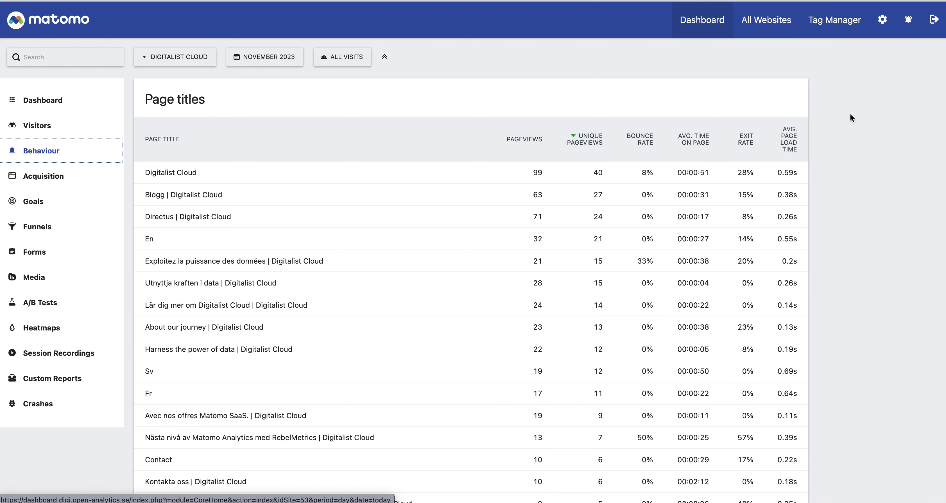
click(882, 28)
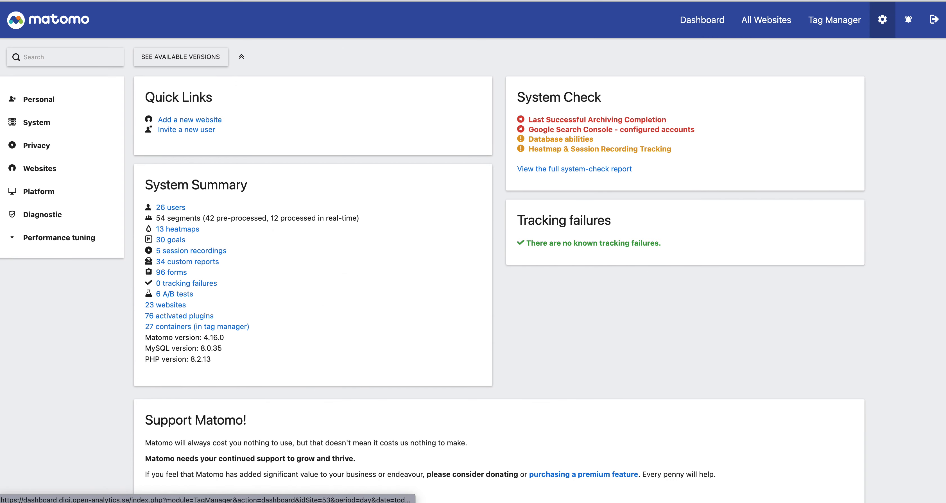
click(42, 98)
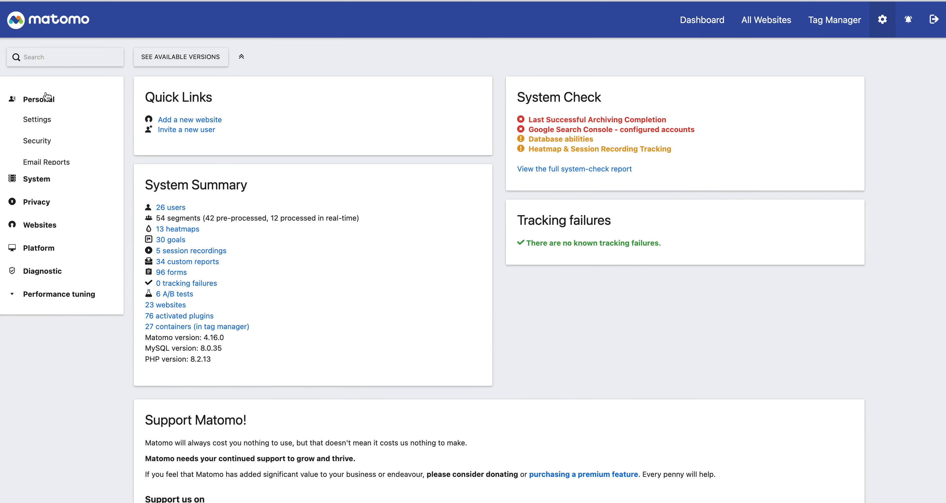
click(56, 120)
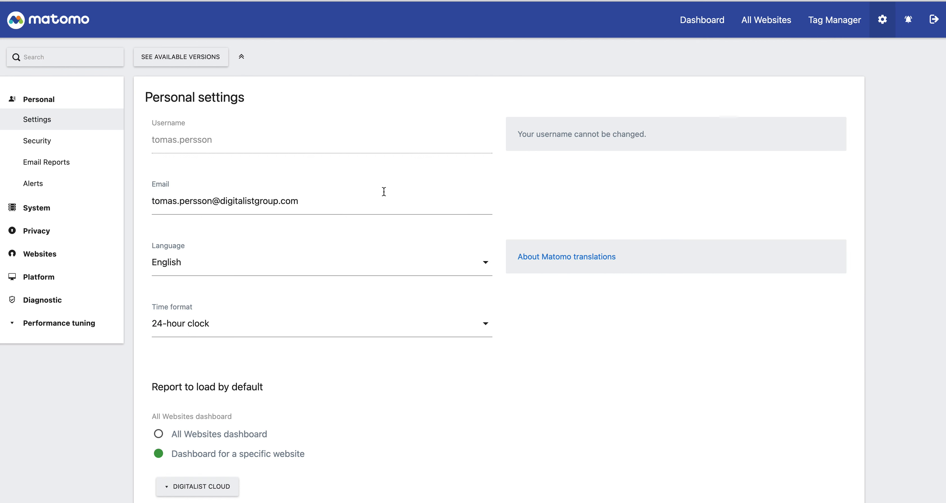
Step: Examine the available languages, the time format and the default report and report date options in Personal settings
click(333, 259)
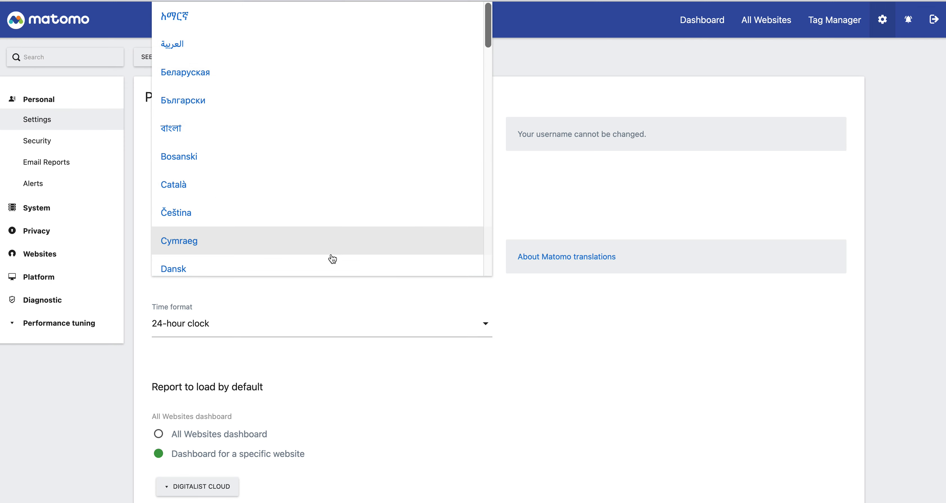
click(581, 165)
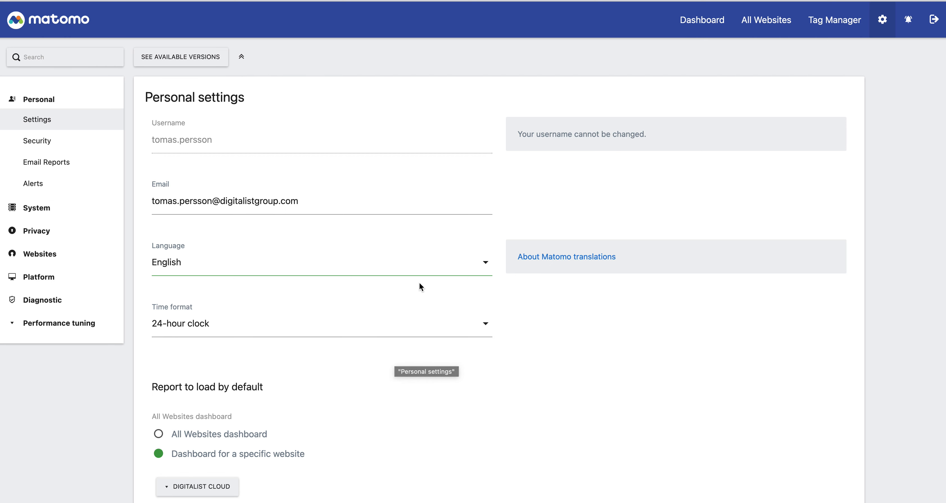
scroll(540, 313, down, 5)
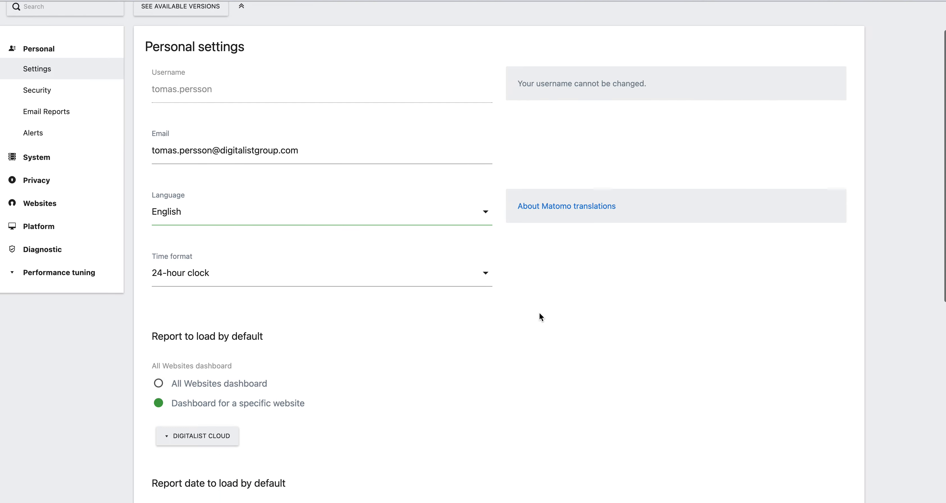
scroll(523, 292, up, 1)
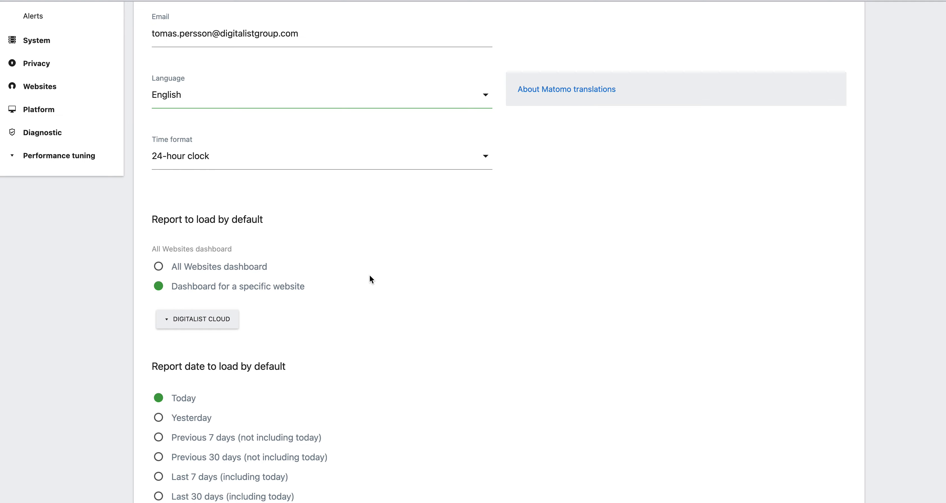
scroll(408, 283, up, 5)
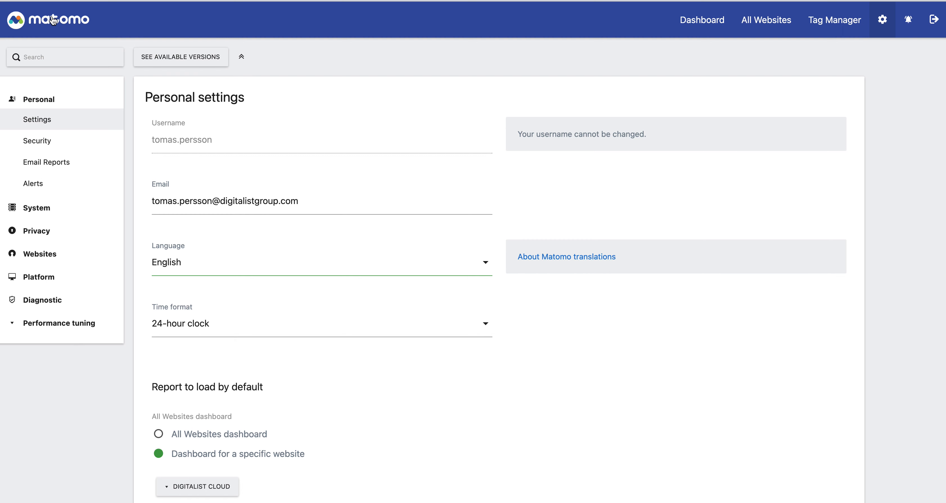
scroll(398, 172, down, 5)
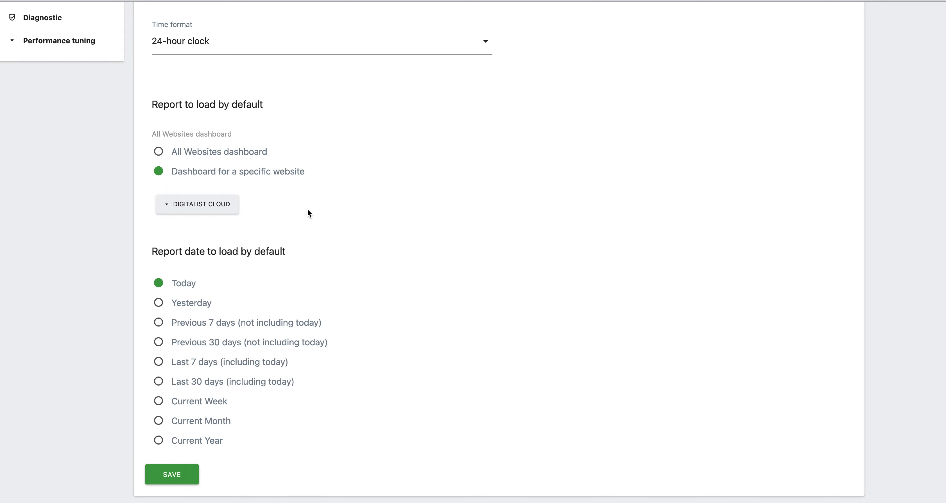
scroll(332, 201, up, 8)
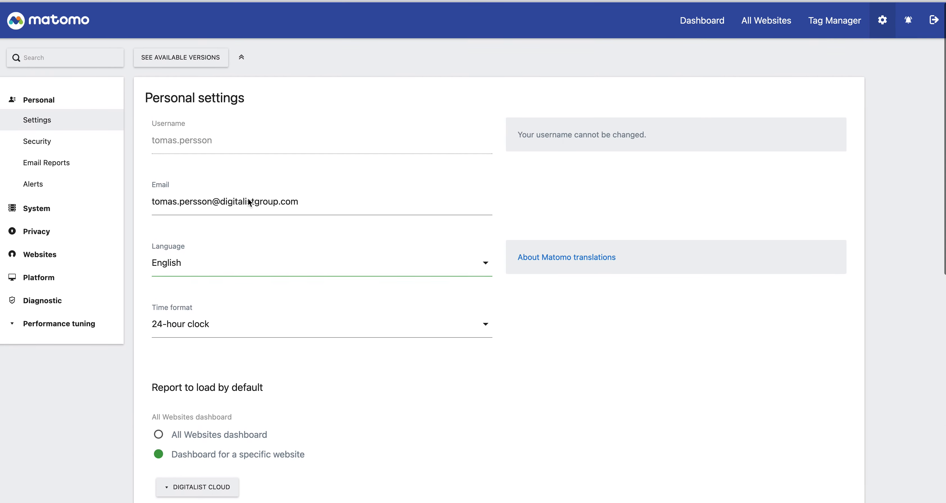
scroll(342, 266, down, 7)
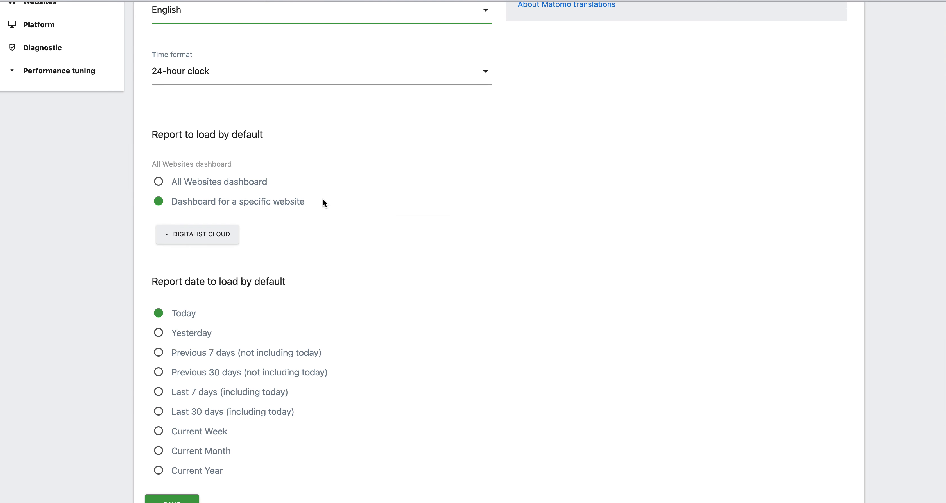
scroll(342, 209, up, 8)
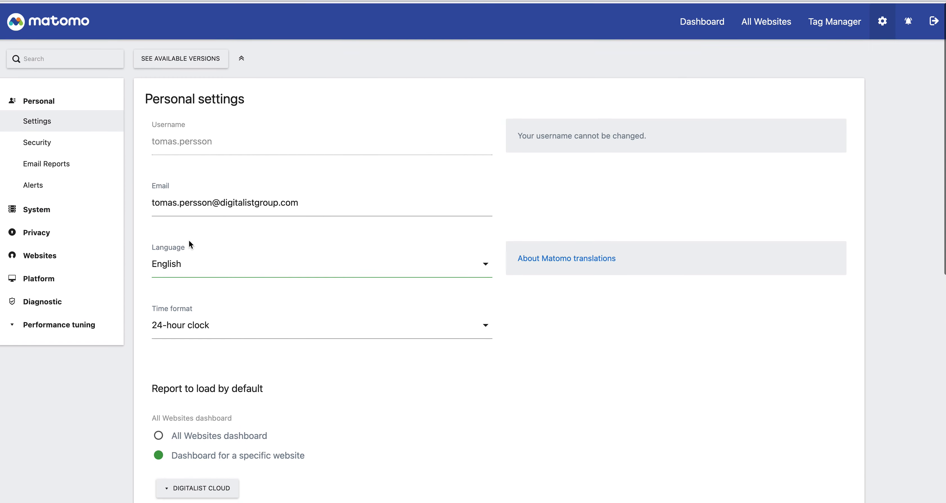
scroll(342, 154, down, 8)
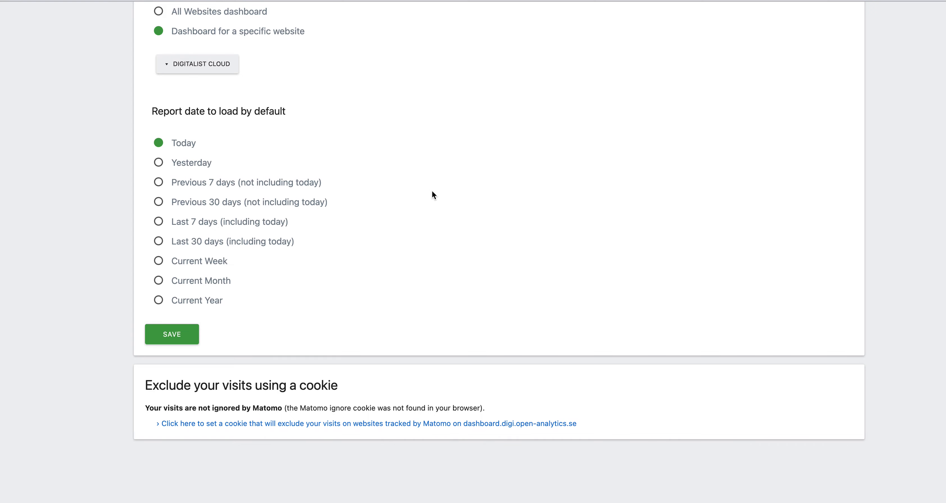
scroll(432, 190, up, 8)
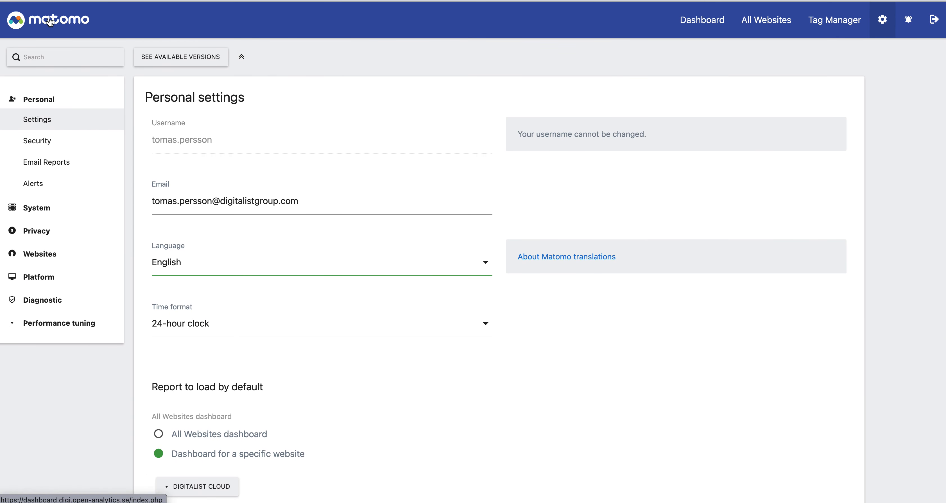
Step: Return to the Digitalist Cloud dashboard and look through the reports listed under Custom Reports
click(50, 22)
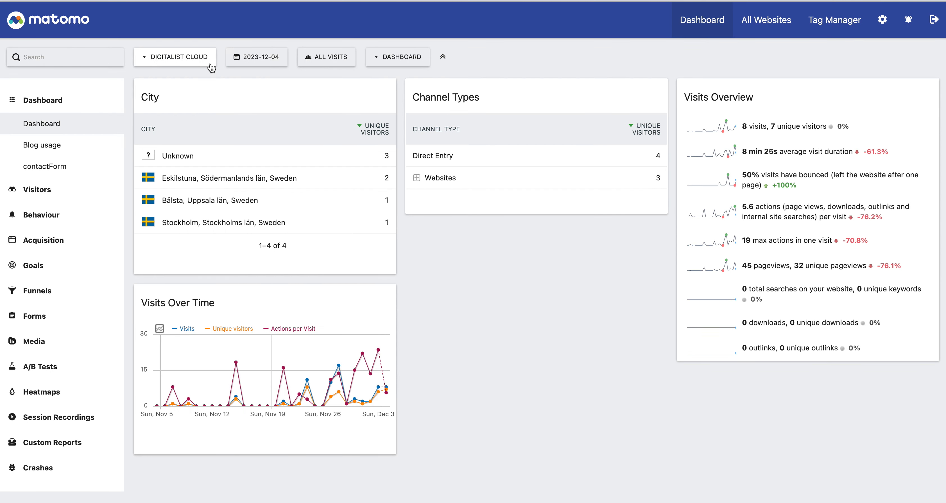
click(44, 100)
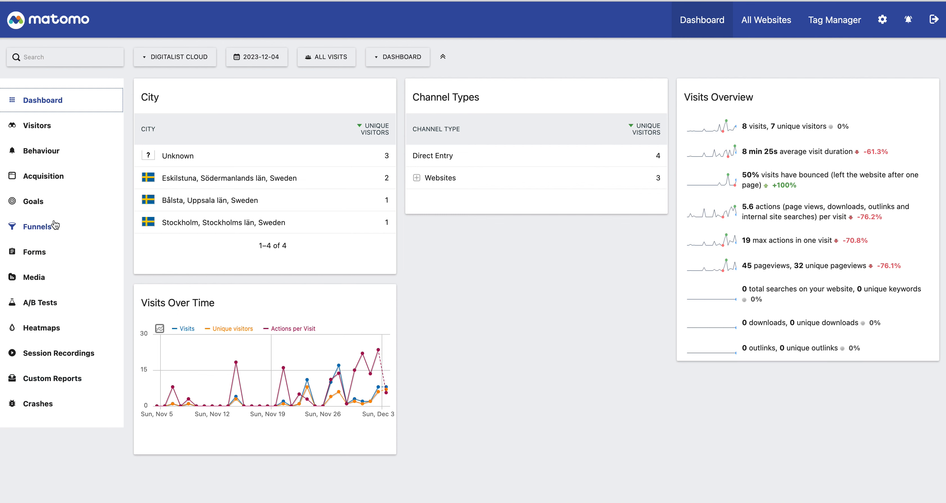
click(55, 377)
scroll(76, 444, down, 3)
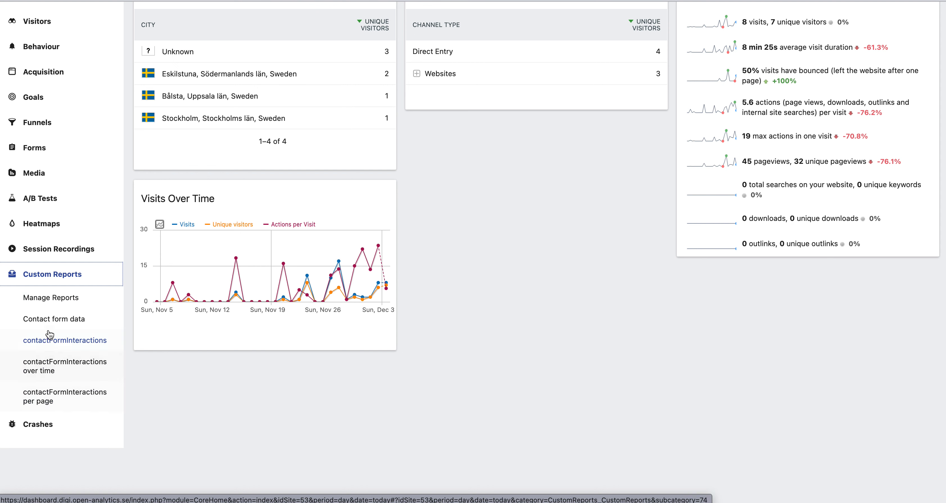
scroll(57, 309, up, 3)
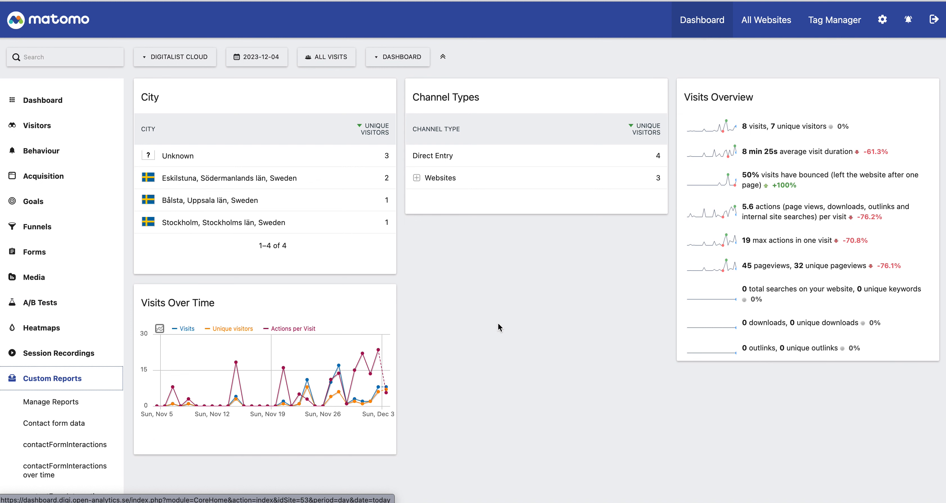